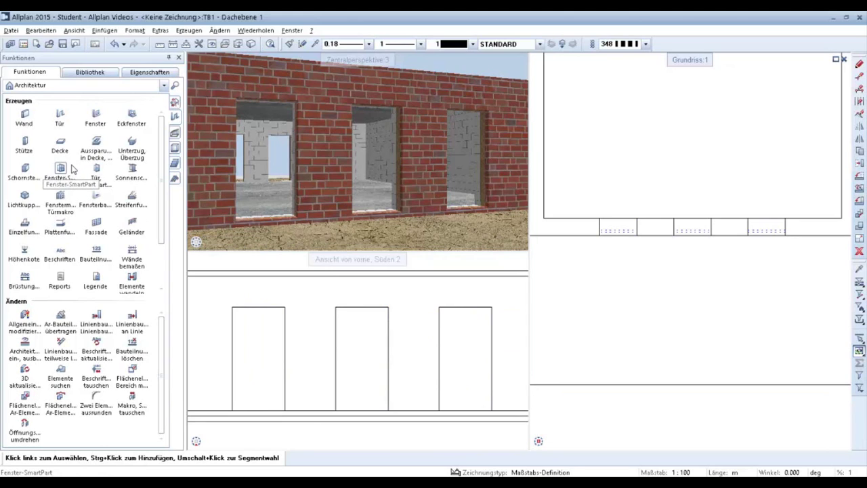
Start a window SmartPart and bring up its Rahmen settings: 0.0700 widths and depth
{"action": "left_click", "coordinate": [62, 171]}
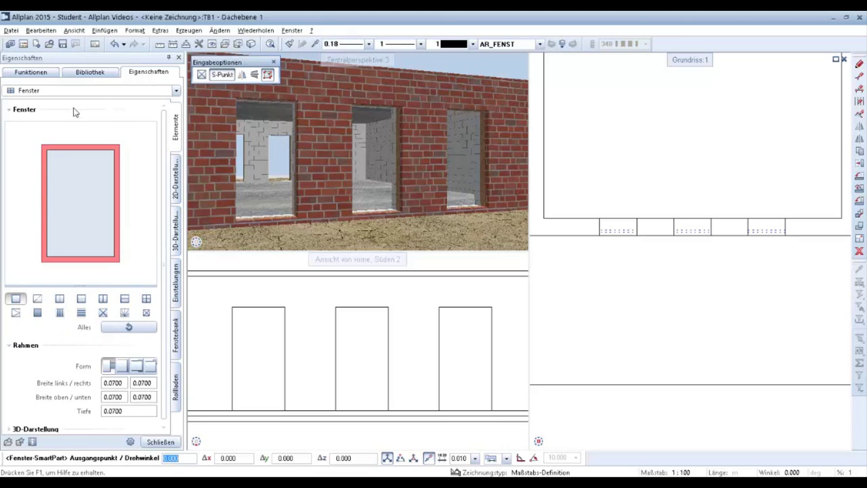
{"action": "left_click", "coordinate": [142, 228]}
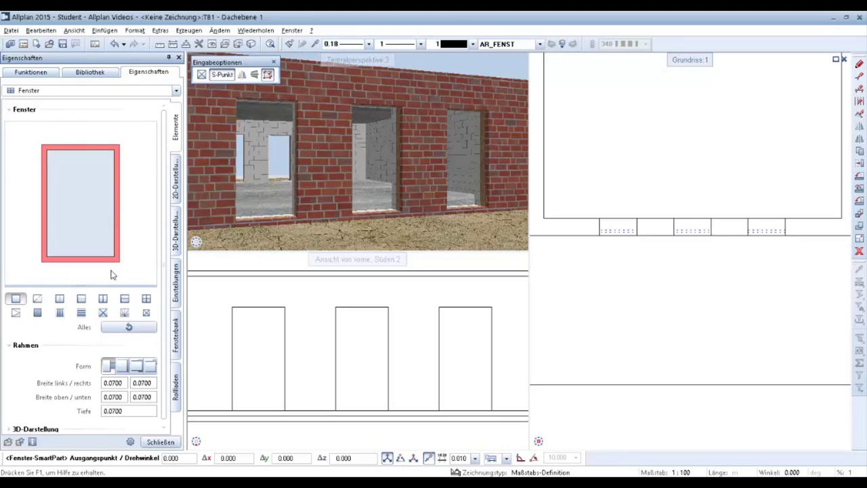
{"action": "left_click", "coordinate": [75, 181]}
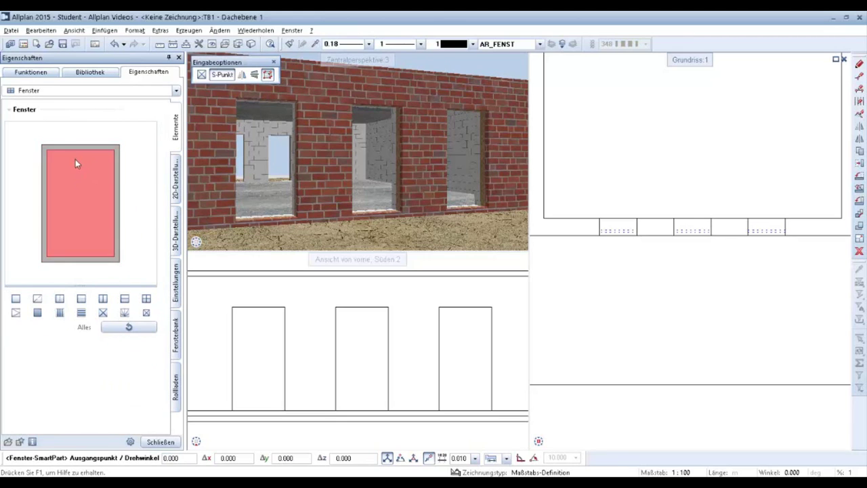
{"action": "left_click", "coordinate": [116, 189]}
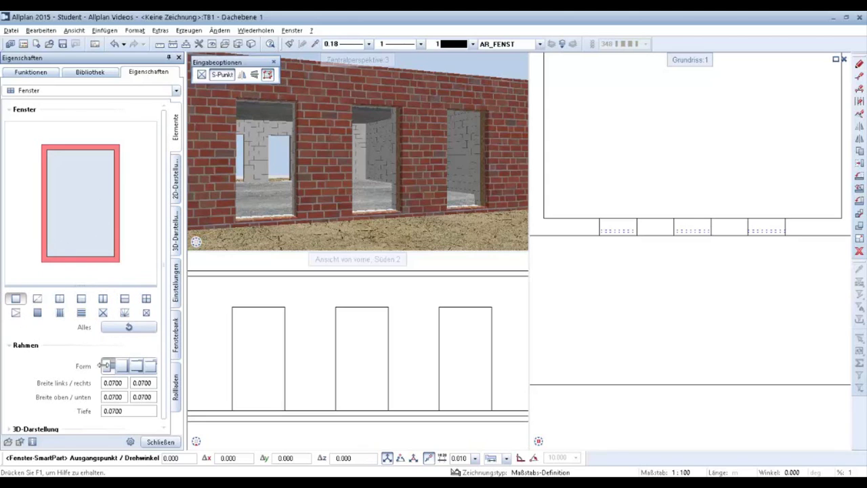
{"action": "scroll", "coordinate": [163, 327], "scroll_direction": "down", "scroll_amount": 1}
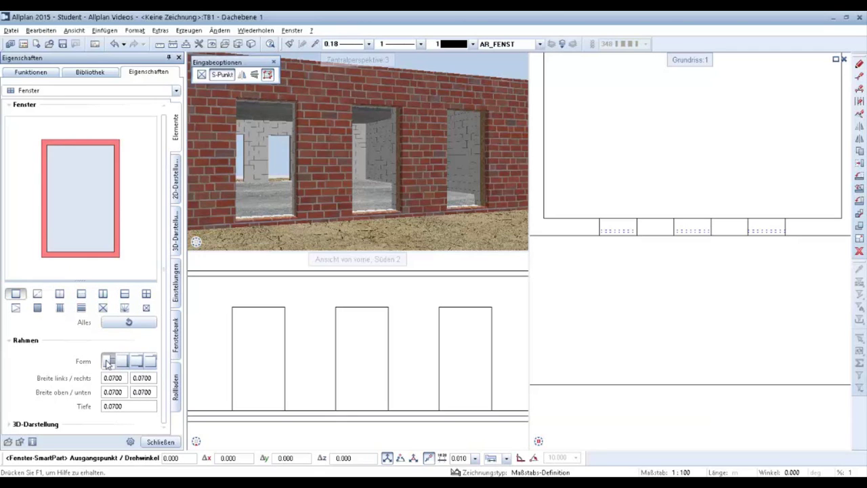
{"action": "left_click", "coordinate": [122, 362]}
{"action": "left_click", "coordinate": [136, 362]}
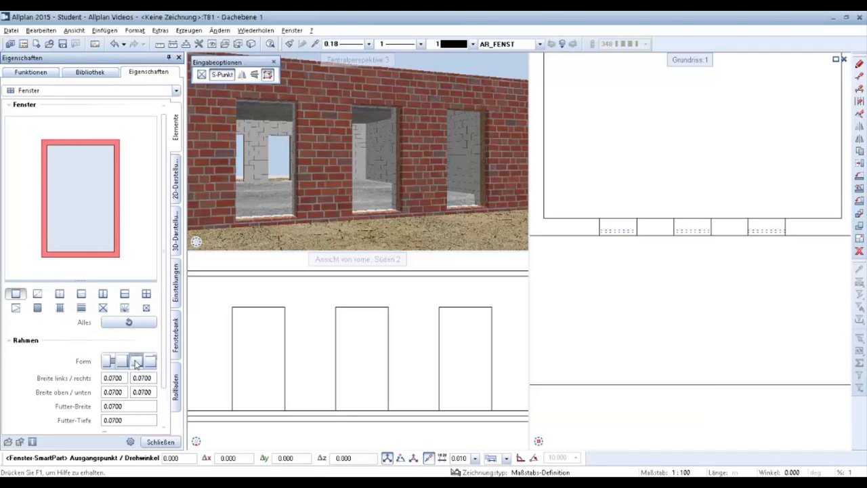
{"action": "left_click", "coordinate": [150, 362]}
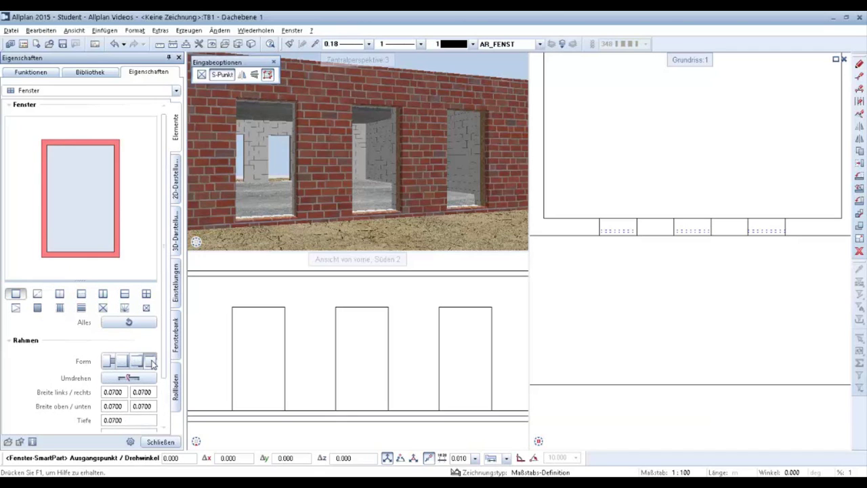
{"action": "left_click", "coordinate": [114, 365]}
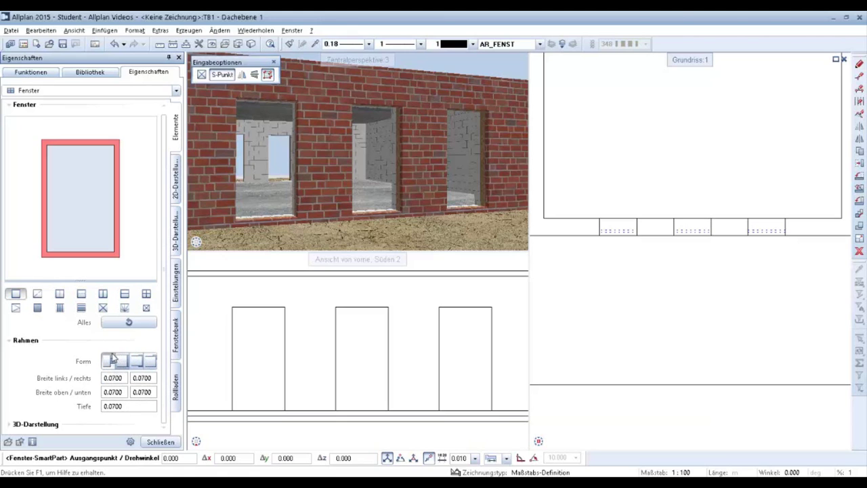
{"action": "left_click", "coordinate": [119, 379]}
{"action": "left_click", "coordinate": [141, 378]}
{"action": "left_click", "coordinate": [139, 390]}
Add a Dreh-Kipp sash hinged Links, with 0.0500 side, top/bottom widths and depth
{"action": "left_click", "coordinate": [70, 178]}
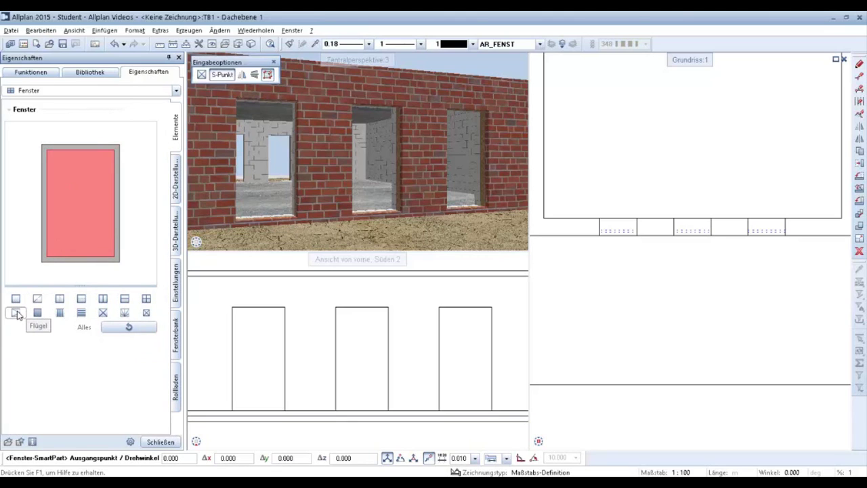
{"action": "left_click", "coordinate": [17, 314]}
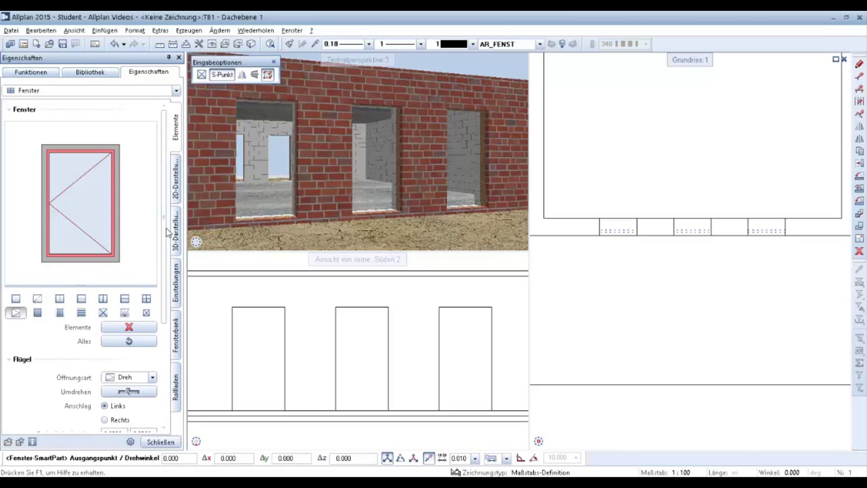
{"action": "left_click_drag", "start_coordinate": [166, 229], "coordinate": [162, 274]}
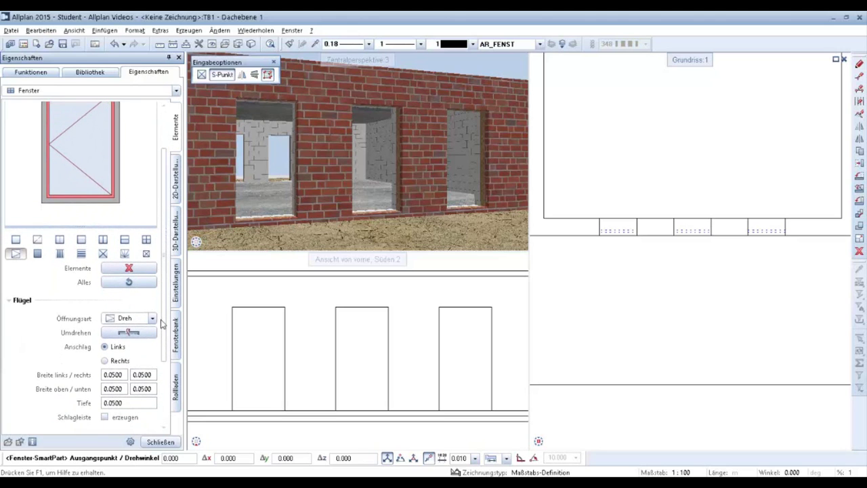
{"action": "scroll", "coordinate": [166, 311], "scroll_direction": "up", "scroll_amount": 1}
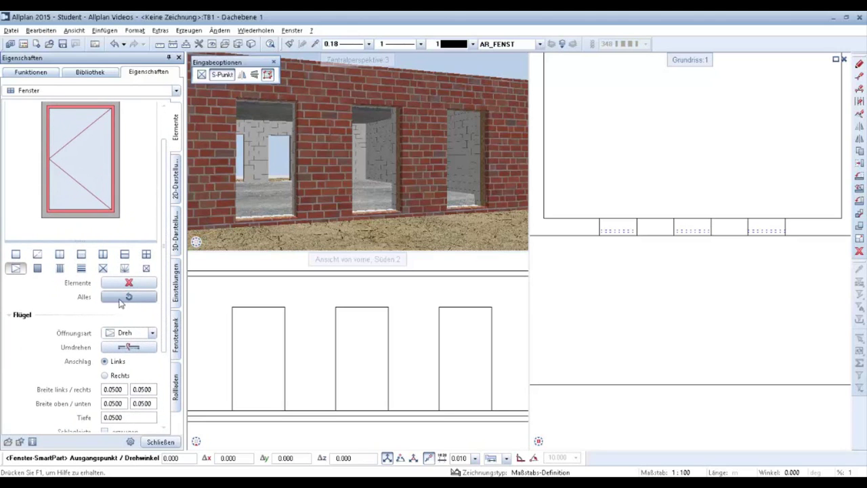
{"action": "left_click", "coordinate": [123, 333]}
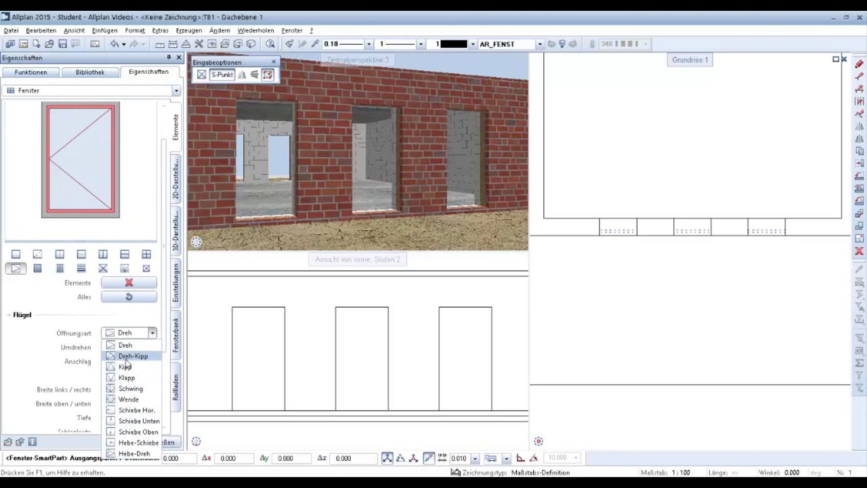
{"action": "left_click", "coordinate": [129, 356]}
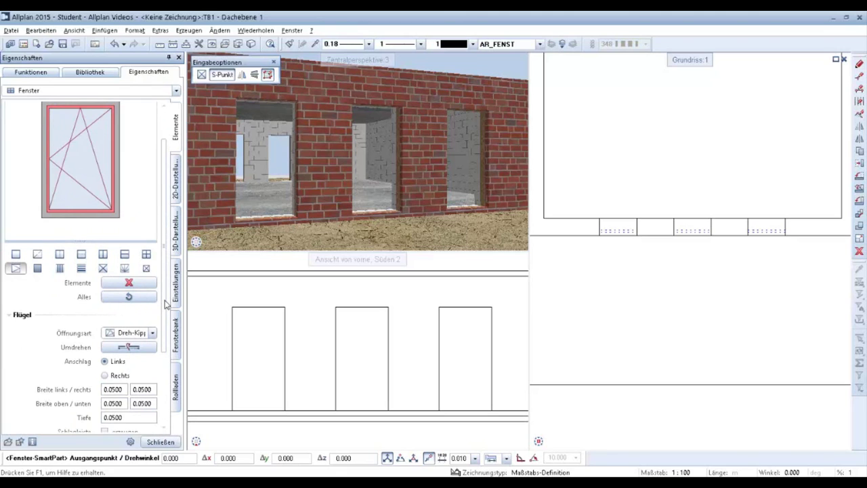
{"action": "scroll", "coordinate": [166, 301], "scroll_direction": "up", "scroll_amount": 2}
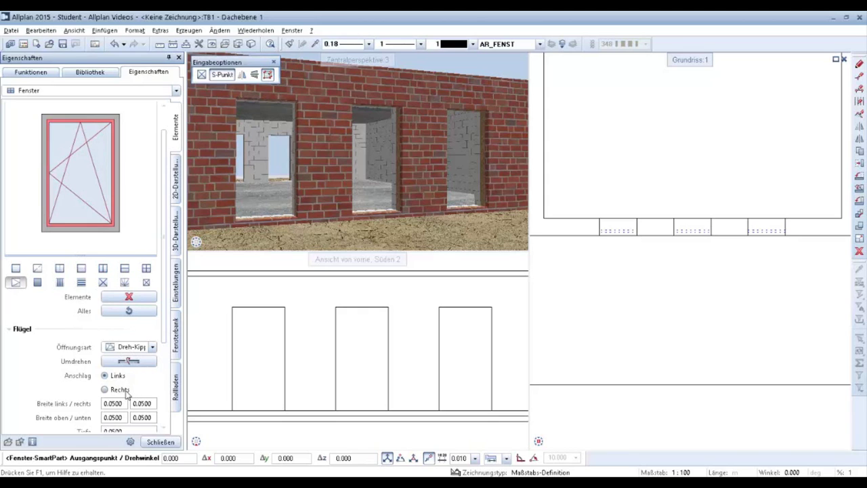
{"action": "left_click", "coordinate": [122, 390]}
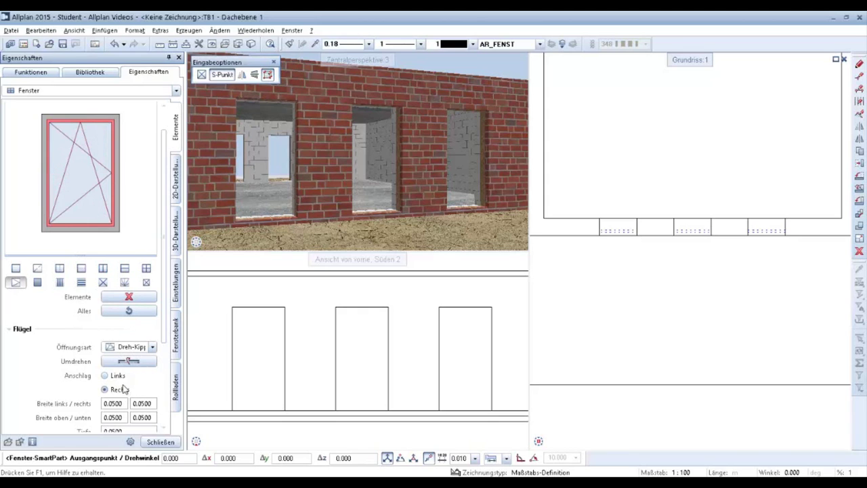
{"action": "left_click", "coordinate": [120, 378]}
{"action": "left_click", "coordinate": [120, 378]}
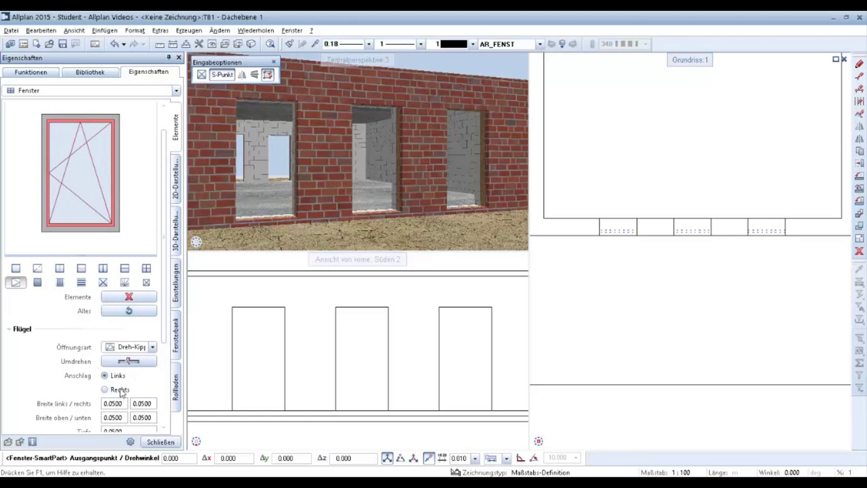
{"action": "scroll", "coordinate": [161, 349], "scroll_direction": "down", "scroll_amount": 3}
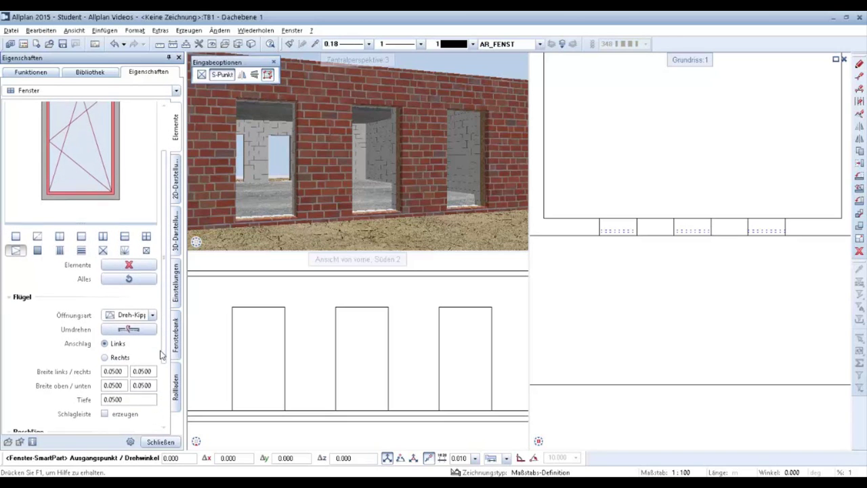
{"action": "scroll", "coordinate": [161, 363], "scroll_direction": "down", "scroll_amount": 2}
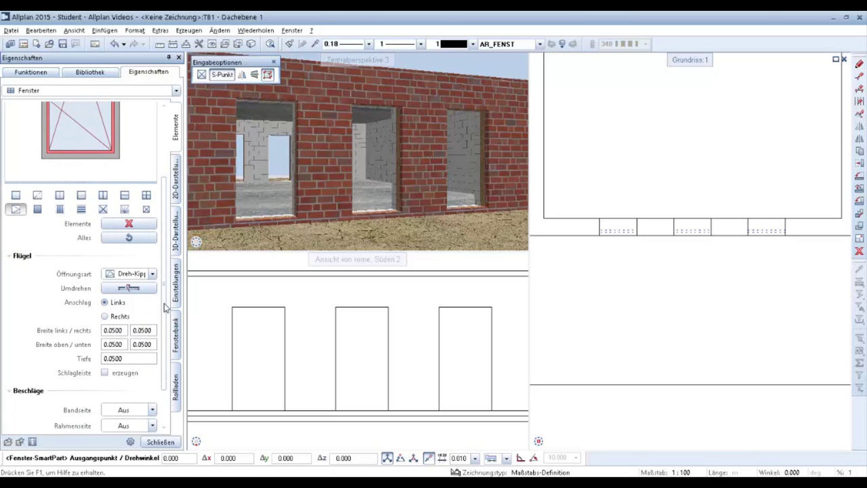
{"action": "left_click_drag", "start_coordinate": [165, 308], "coordinate": [161, 352]}
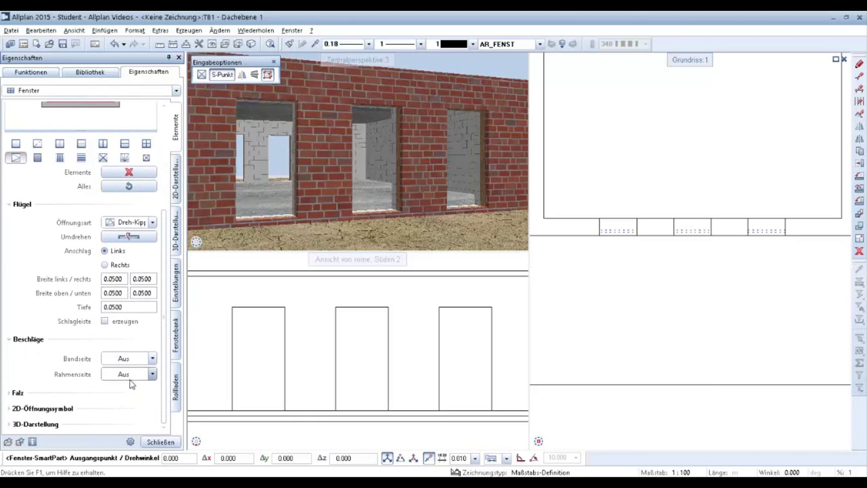
{"action": "left_click", "coordinate": [152, 360]}
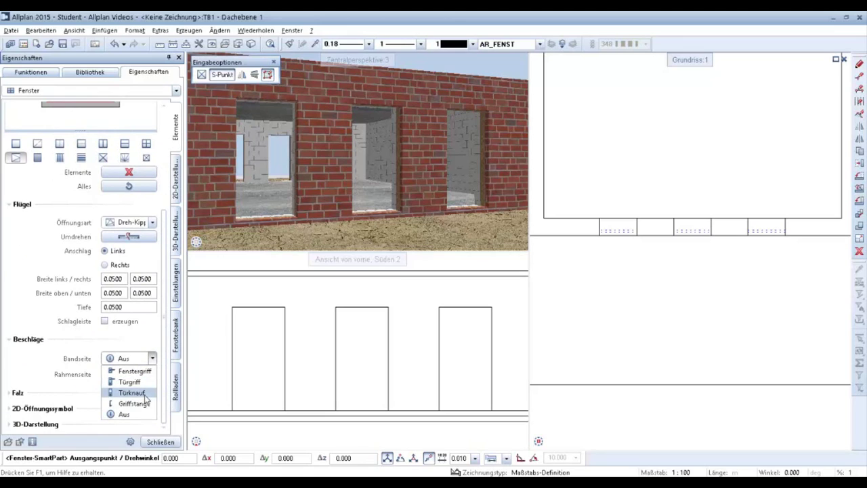
{"action": "left_click", "coordinate": [82, 391]}
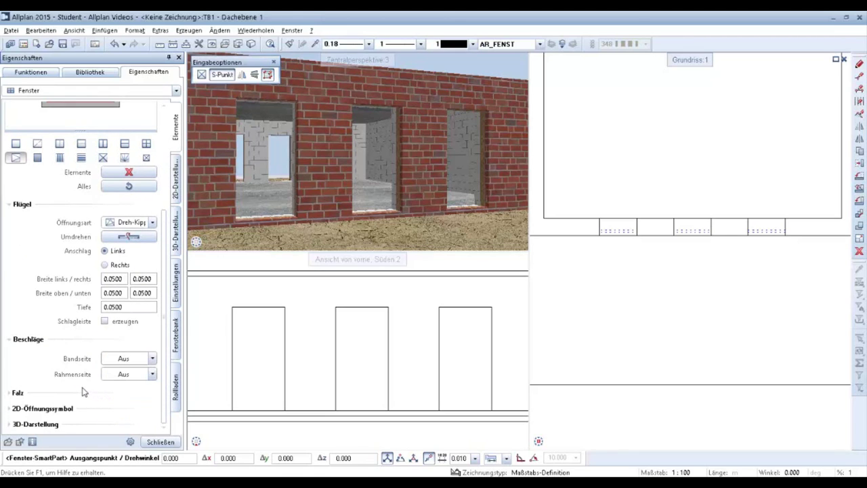
{"action": "left_click", "coordinate": [152, 375]}
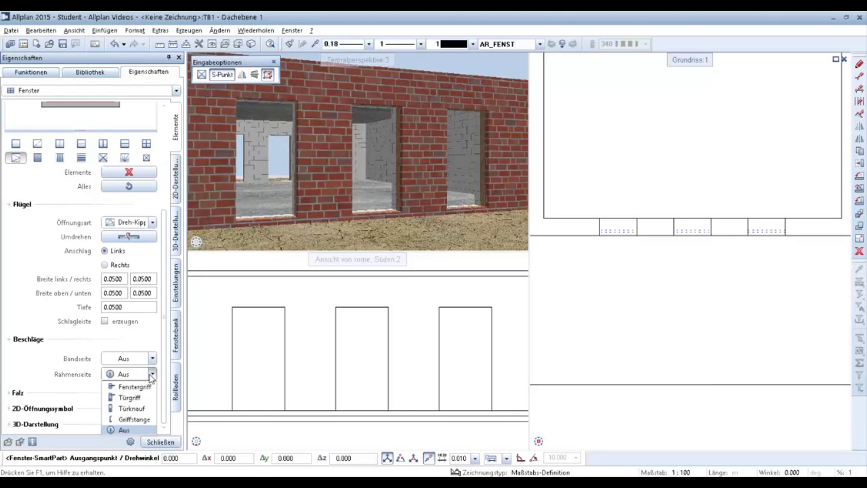
{"action": "left_click", "coordinate": [80, 391]}
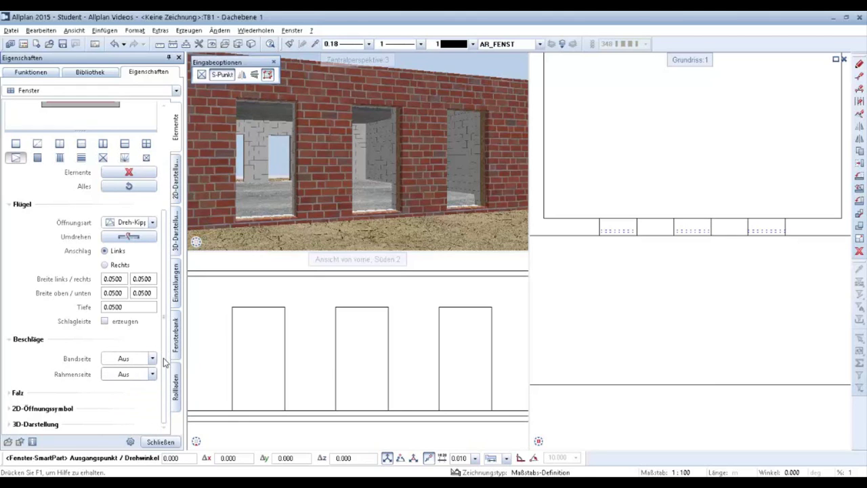
{"action": "left_click_drag", "start_coordinate": [164, 364], "coordinate": [175, 248]}
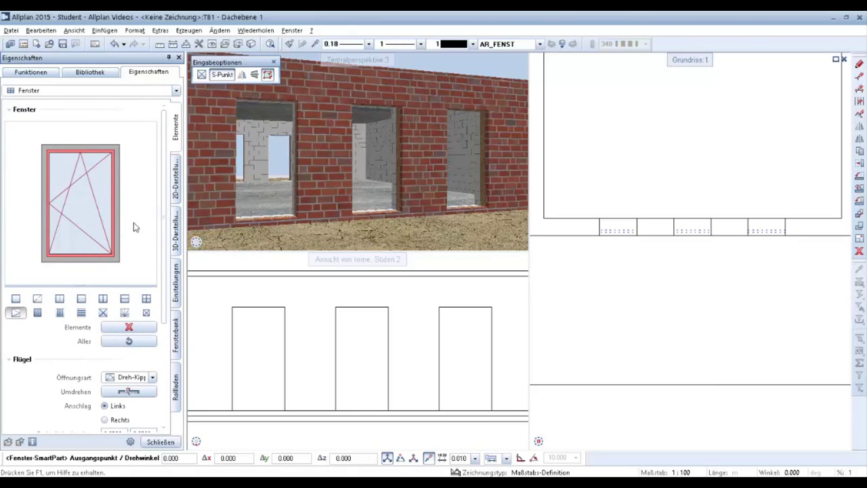
Add a Kreuz to the sash: mullion and transom, 2 fields each way, 0.0500 wide
{"action": "left_click", "coordinate": [83, 212]}
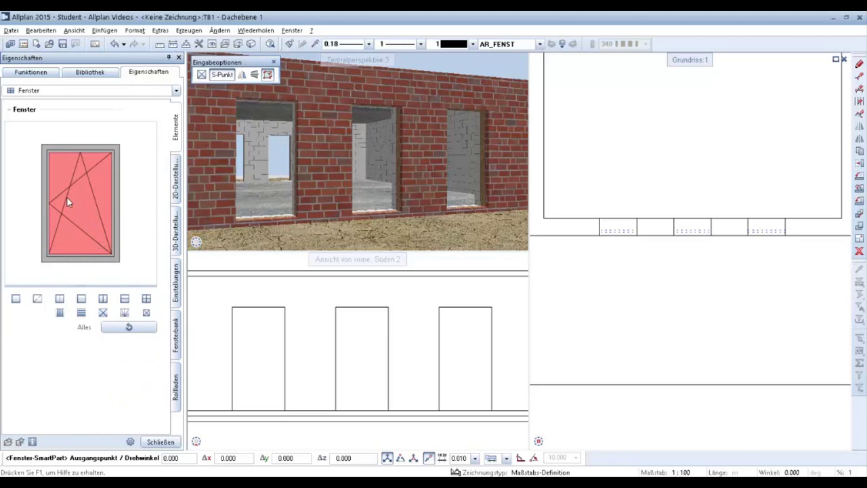
{"action": "left_click", "coordinate": [147, 300]}
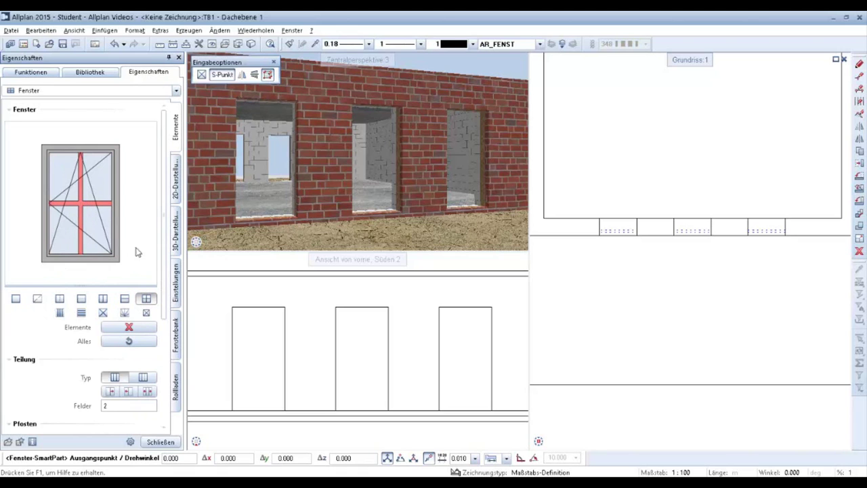
{"action": "left_click_drag", "start_coordinate": [164, 249], "coordinate": [162, 358]}
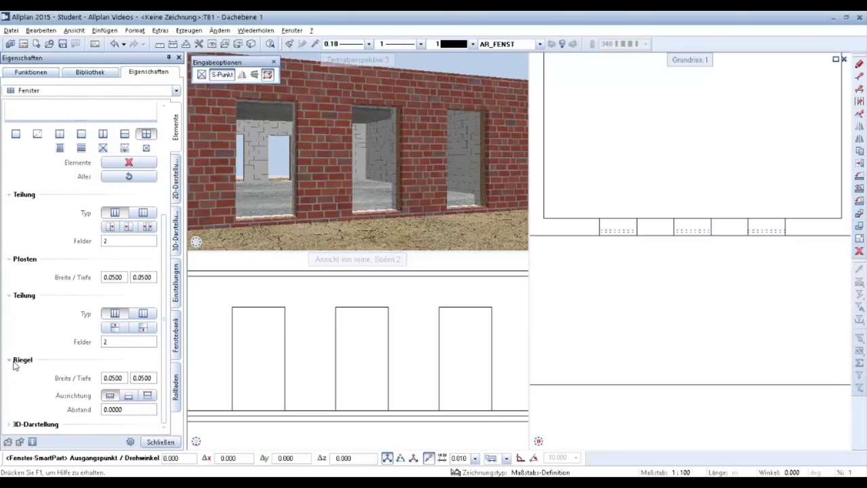
{"action": "left_click_drag", "start_coordinate": [163, 372], "coordinate": [175, 276]}
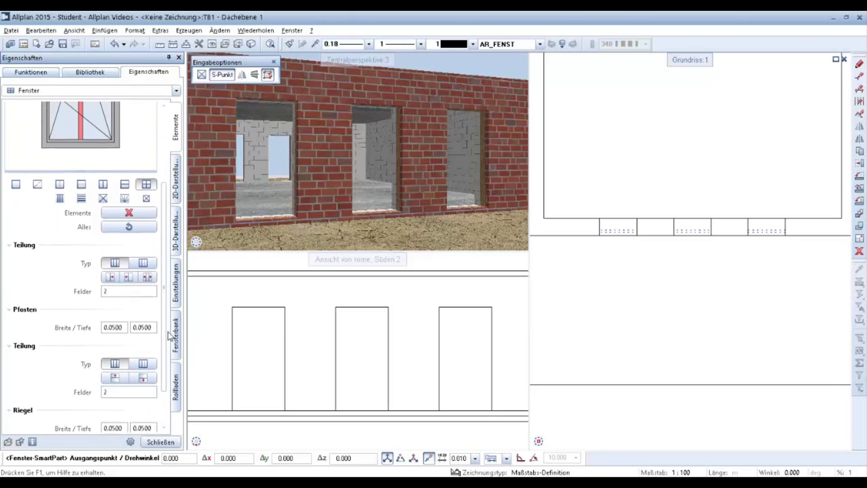
{"action": "scroll", "coordinate": [176, 277], "scroll_direction": "up", "scroll_amount": 2}
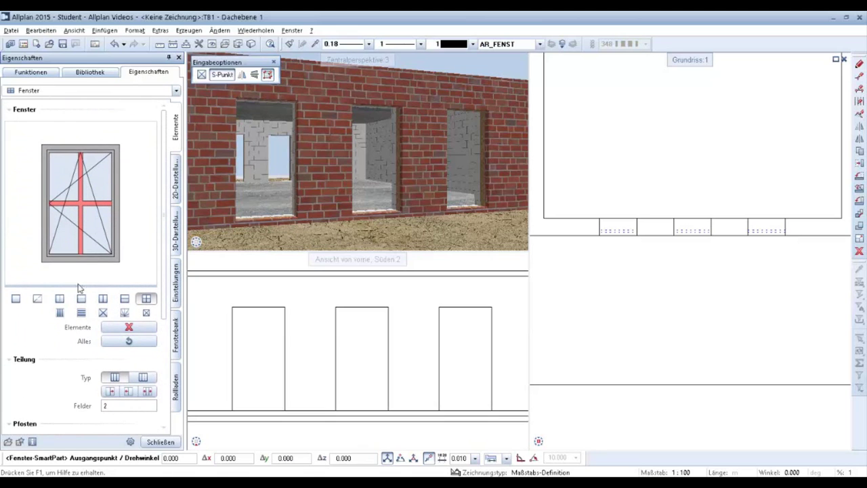
Remove the cross mullions and select the window frame for editing
{"action": "left_click", "coordinate": [126, 328]}
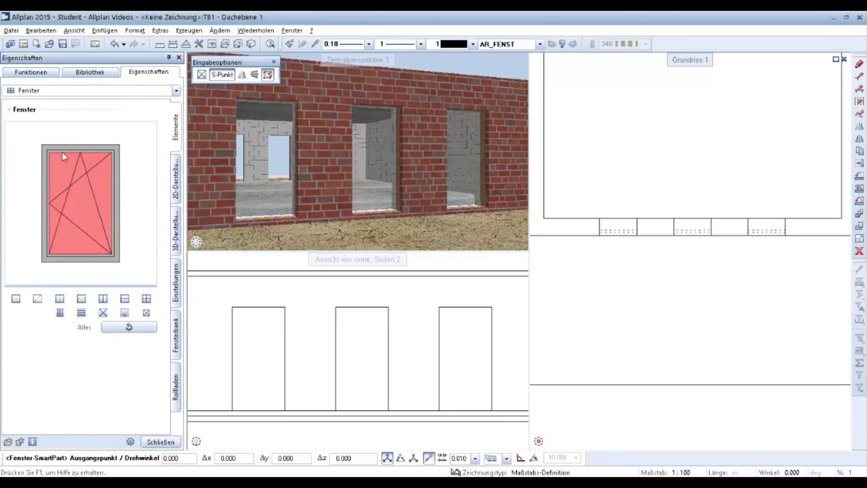
{"action": "left_click", "coordinate": [117, 260]}
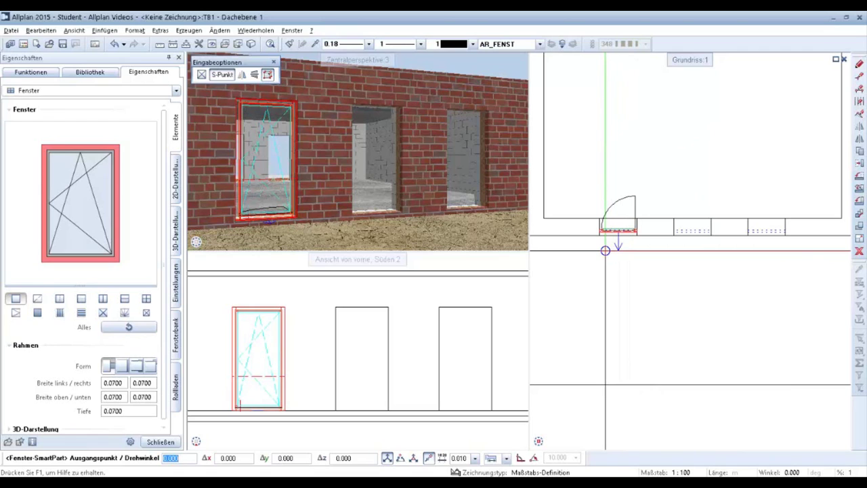
Set the window in the left opening, then drop copies into the middle and right openings
{"action": "left_click", "coordinate": [605, 251]}
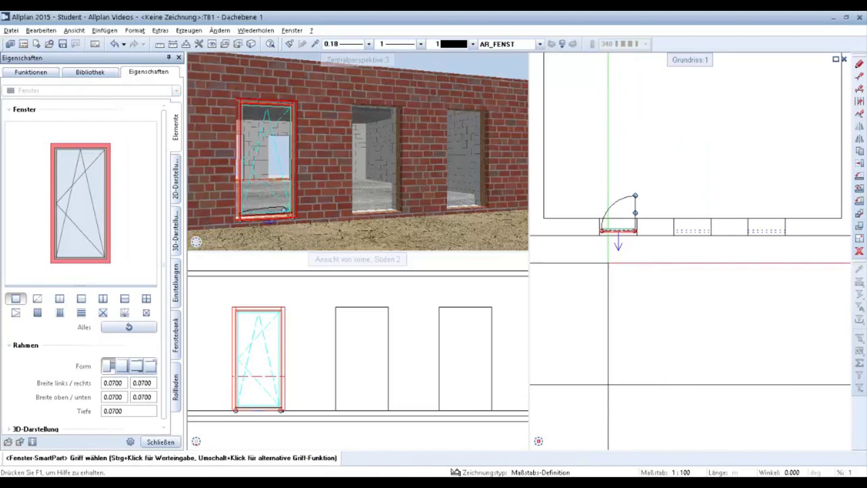
{"action": "key", "text": "Escape"}
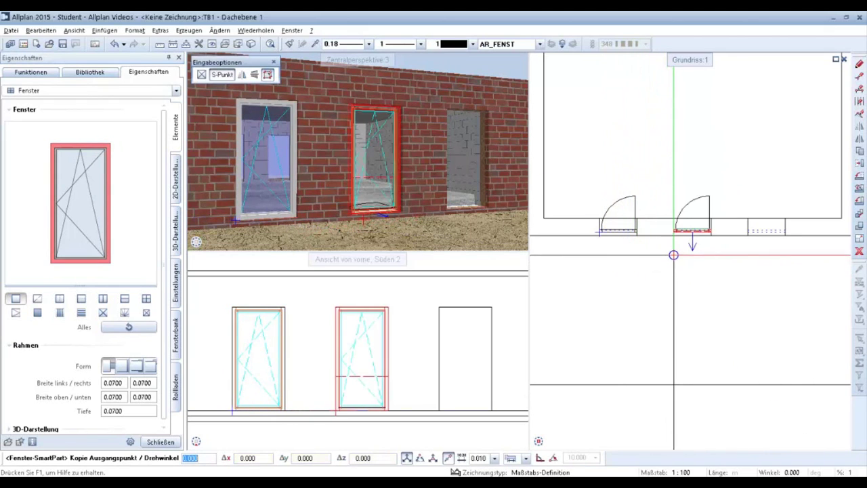
{"action": "left_click", "coordinate": [673, 254]}
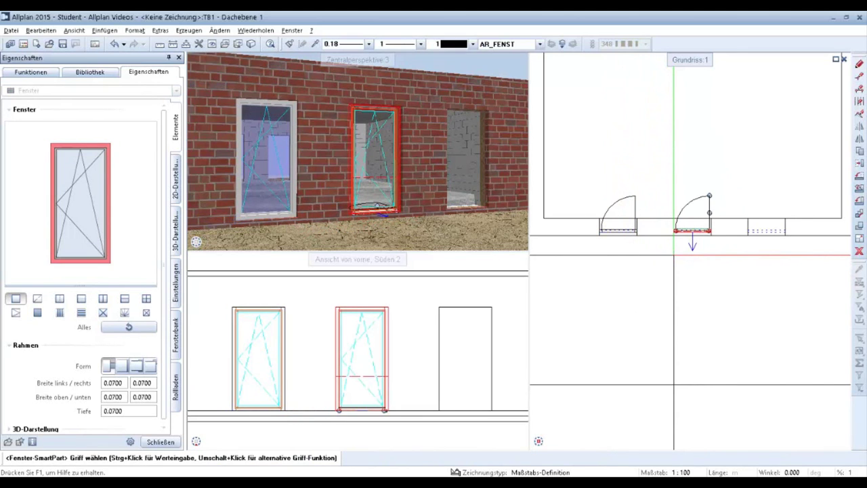
{"action": "key", "text": "Escape"}
{"action": "key", "text": "Return"}
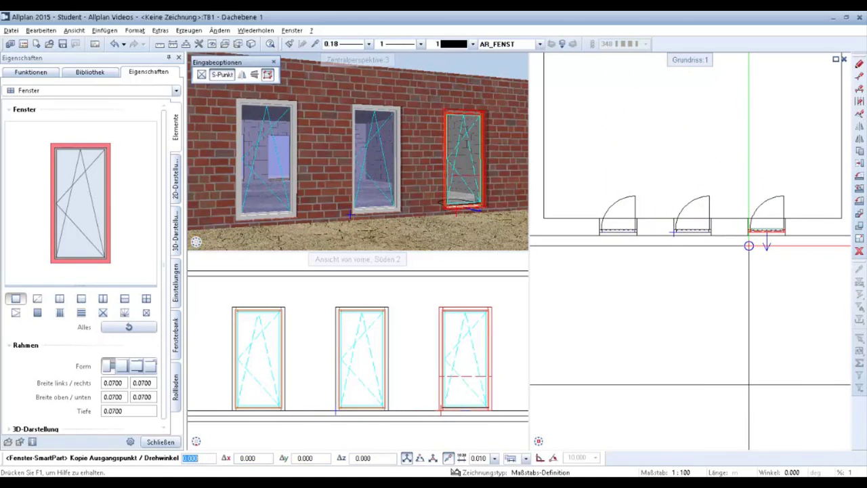
{"action": "left_click", "coordinate": [748, 246]}
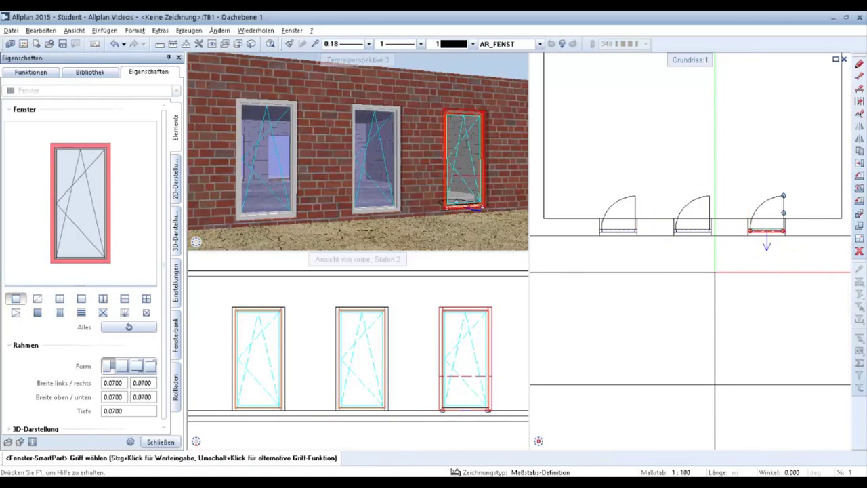
{"action": "key", "text": "Escape"}
{"action": "key", "text": "Return"}
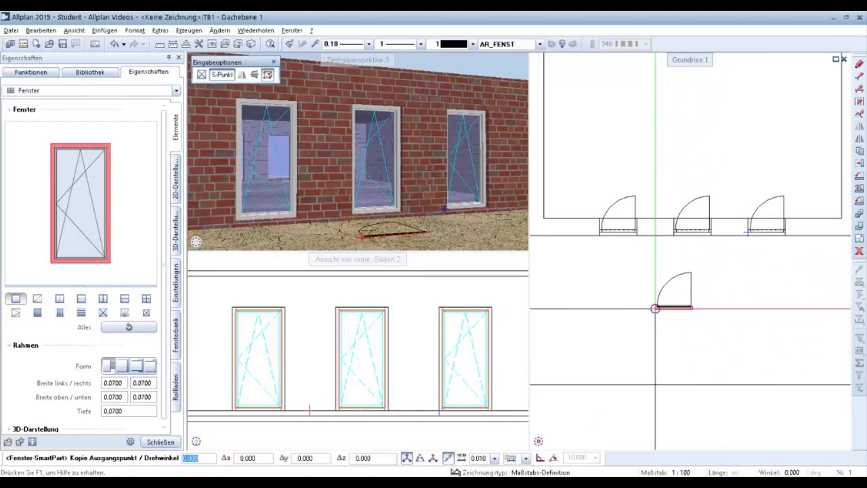
{"action": "key", "text": "Escape"}
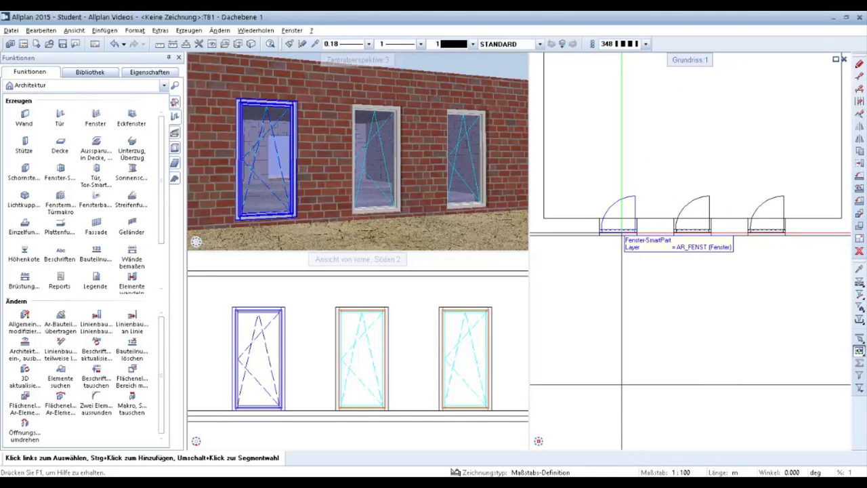
In the left window's 3D-Darstellung properties, tick 'alle gleich' and browse surfaces for the profiles
{"action": "left_click", "coordinate": [621, 233]}
{"action": "right_click", "coordinate": [621, 234]}
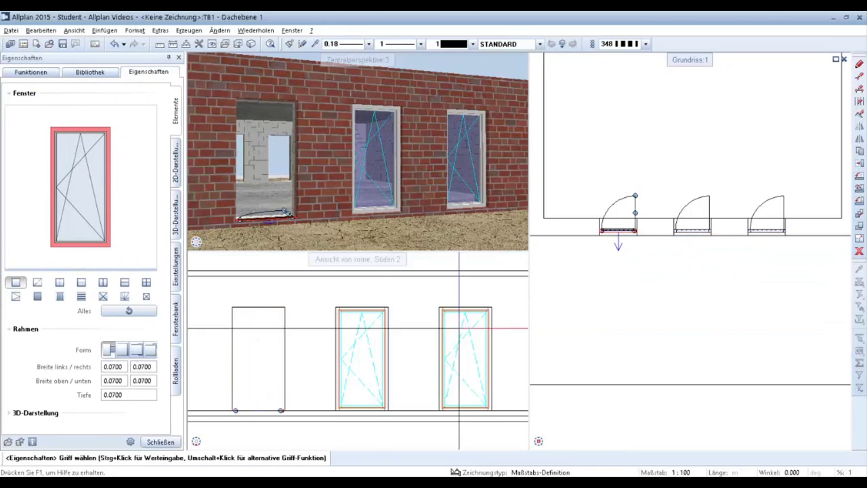
{"action": "left_click", "coordinate": [176, 216]}
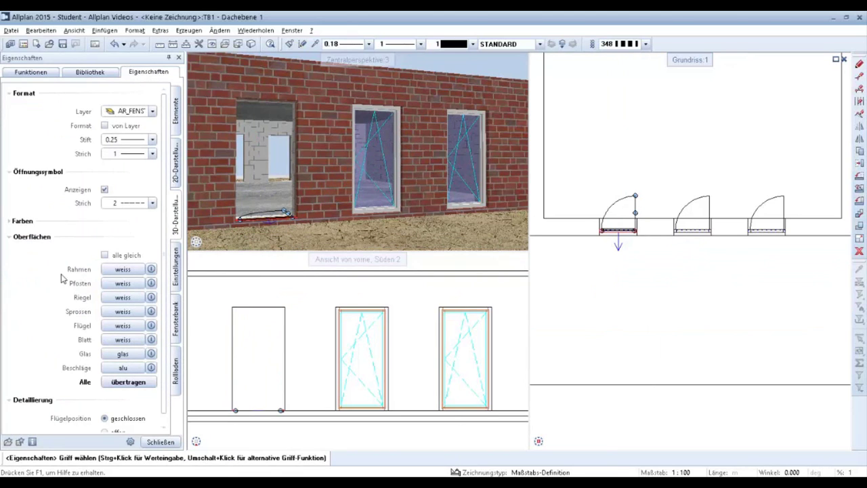
{"action": "left_click", "coordinate": [104, 256]}
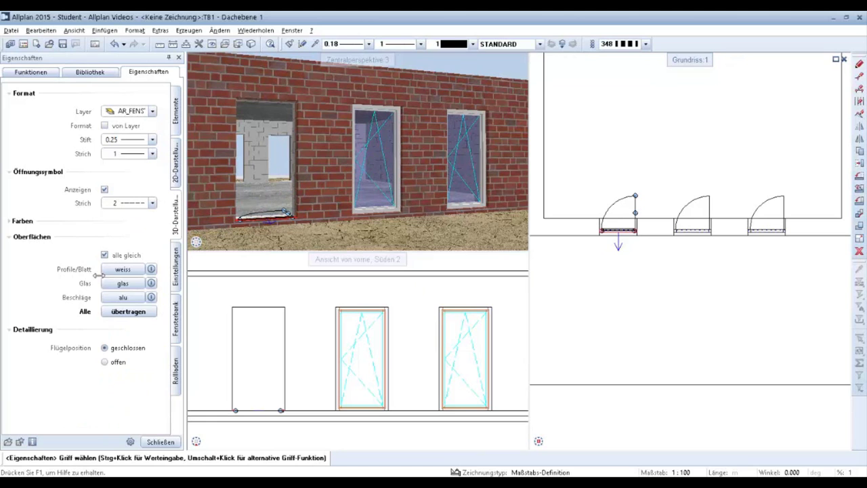
{"action": "left_click", "coordinate": [110, 271]}
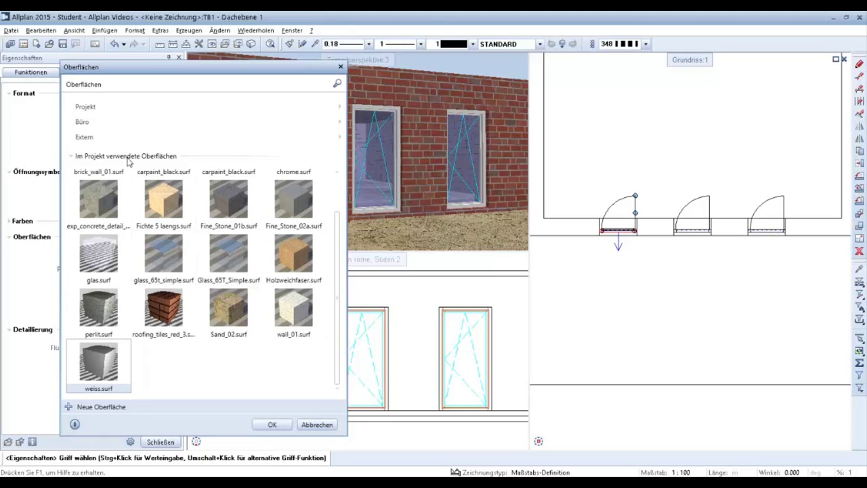
Assign rubber_black.surf from Plastik Keramik Lacke to the frame profiles and transfer it
{"action": "left_click", "coordinate": [102, 123]}
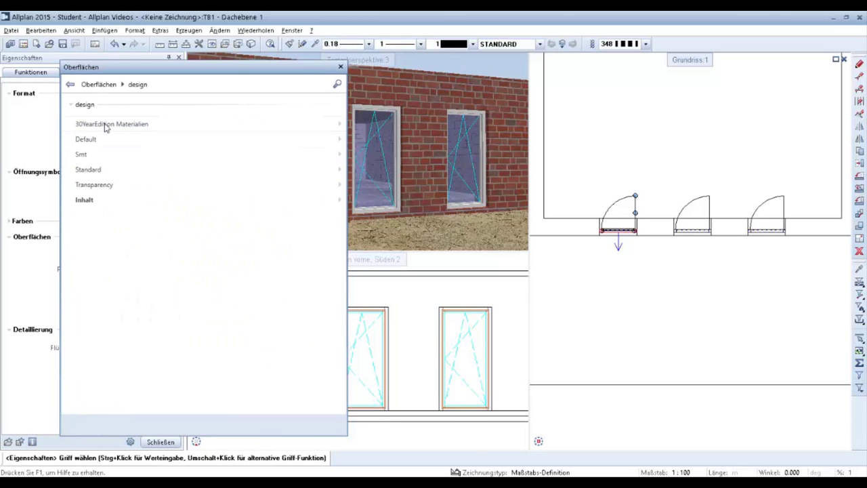
{"action": "left_click", "coordinate": [104, 125]}
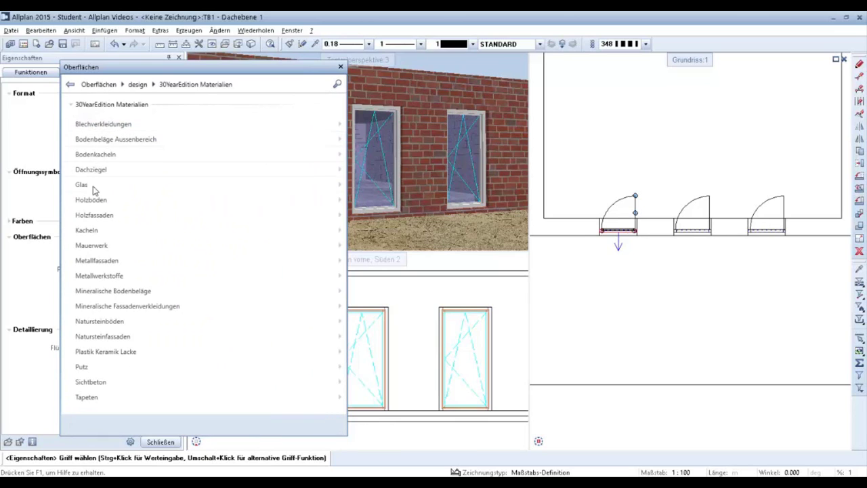
{"action": "left_click", "coordinate": [126, 352]}
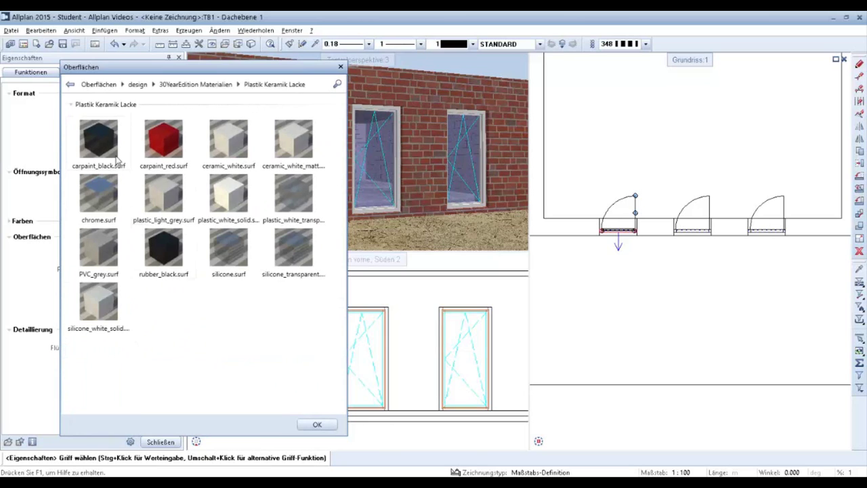
{"action": "mouse_move", "coordinate": [164, 249]}
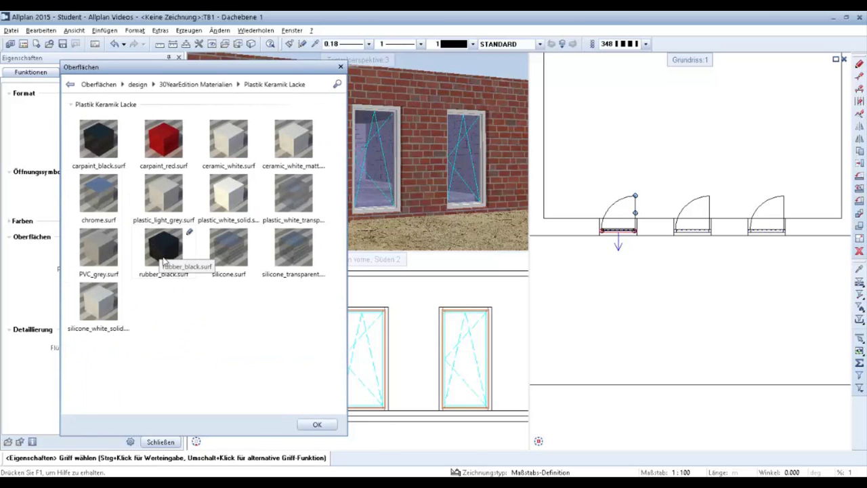
{"action": "double_click", "coordinate": [163, 256]}
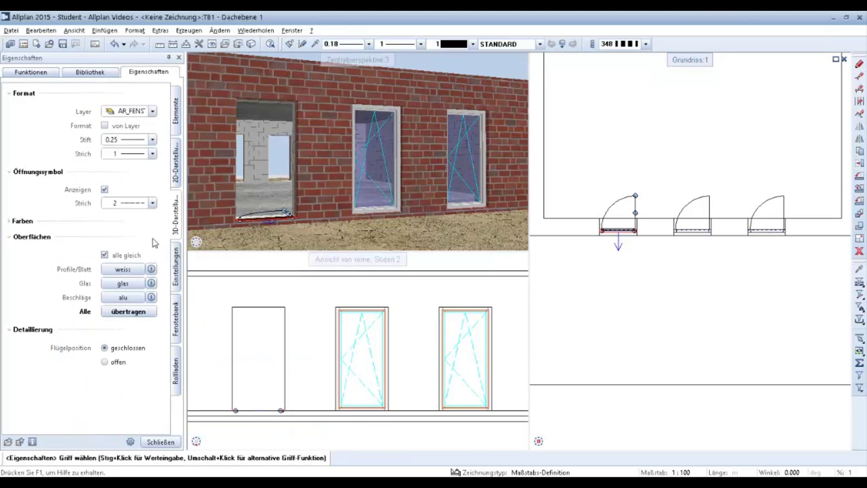
{"action": "left_click", "coordinate": [119, 314]}
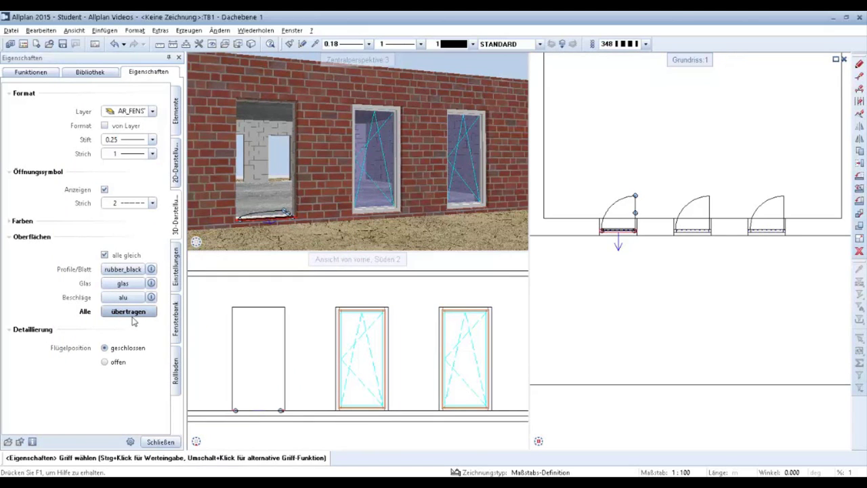
Close the properties and confirm Ja to update all three identical window SmartParts
{"action": "left_click", "coordinate": [173, 440]}
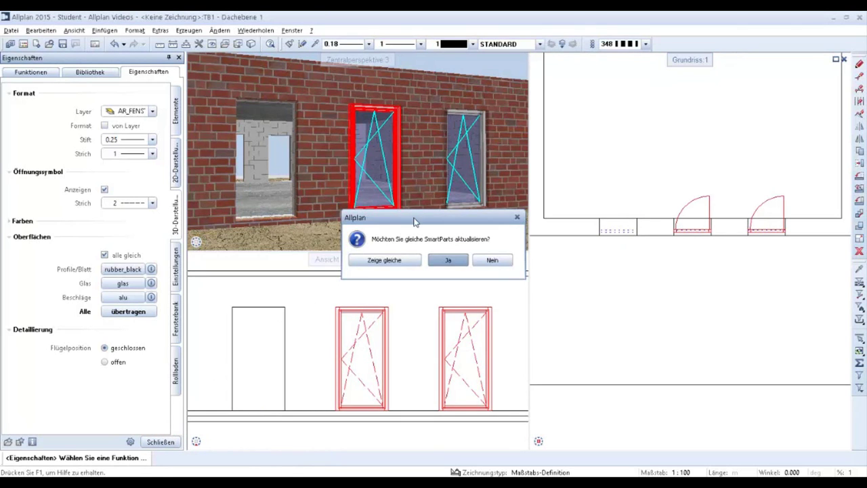
{"action": "left_click_drag", "start_coordinate": [415, 222], "coordinate": [568, 101]}
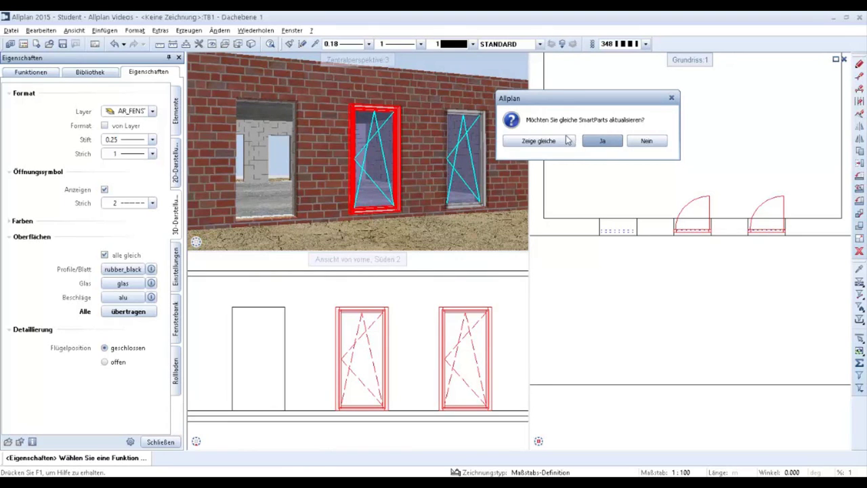
{"action": "left_click_drag", "start_coordinate": [595, 101], "coordinate": [604, 94]}
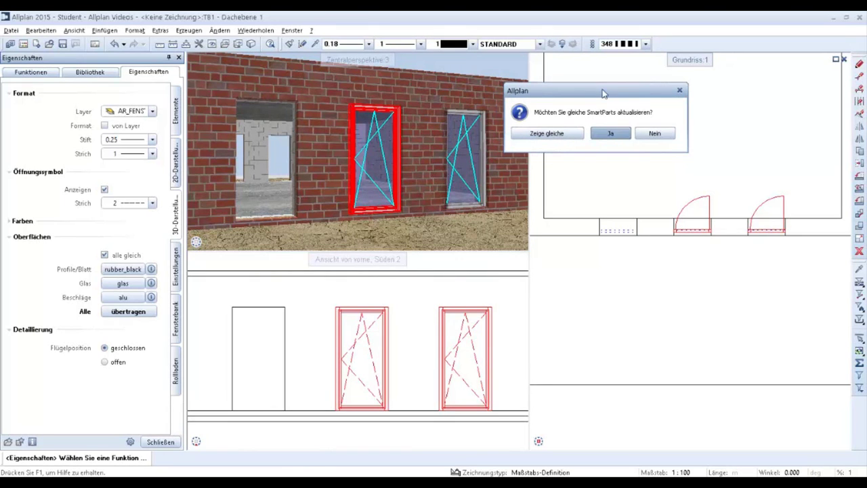
{"action": "left_click", "coordinate": [609, 134]}
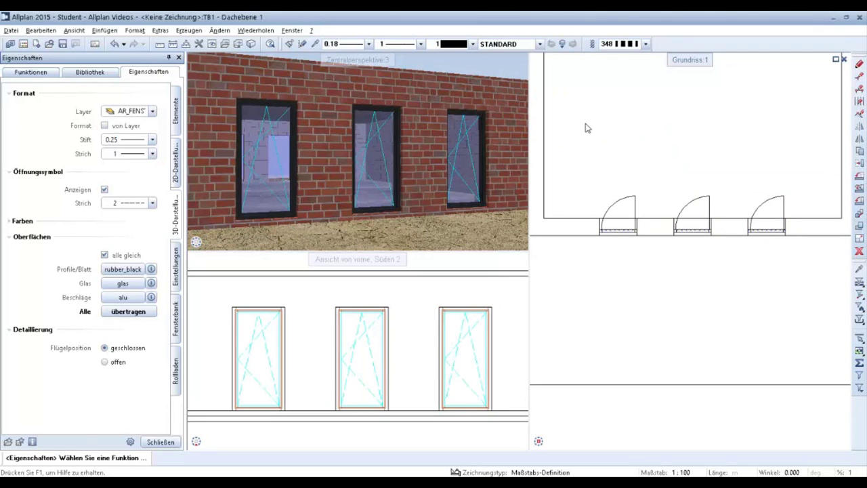
End the Eigenschaften command with Esc
{"action": "key", "text": "Escape"}
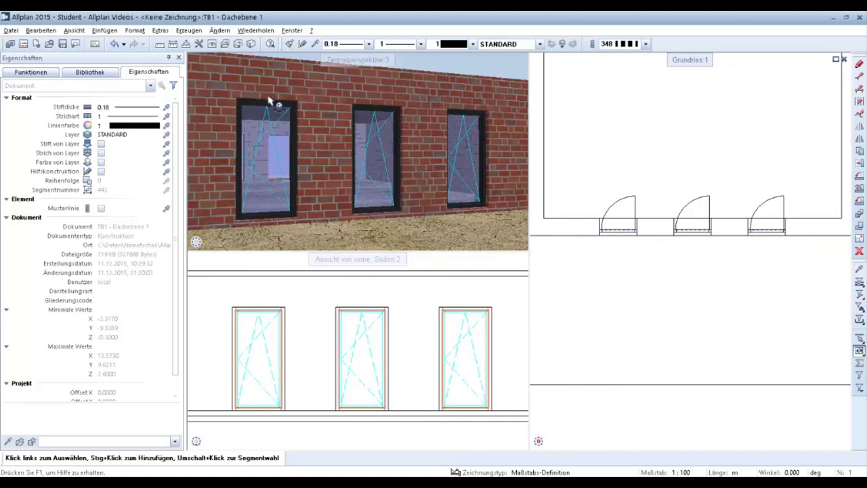
{"action": "mouse_move", "coordinate": [617, 217]}
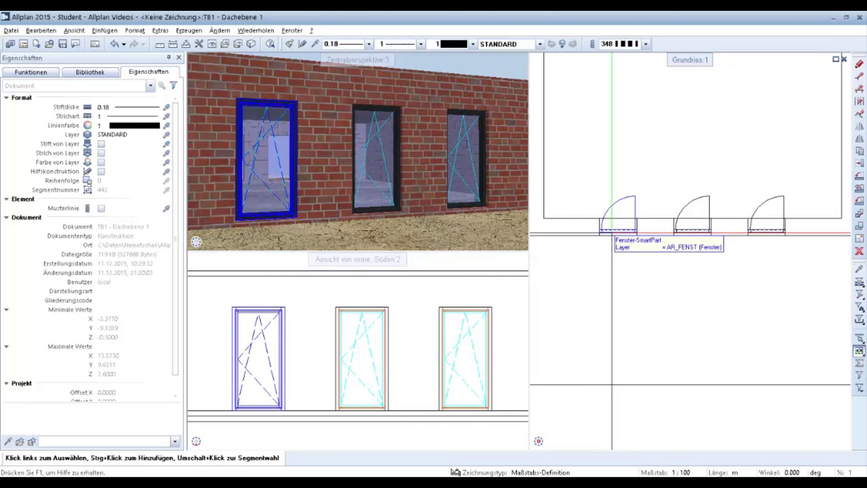
Add a vertical Pfosten splitting the left window's sash into 2 fields, then close Eigenschaften
{"action": "left_click", "coordinate": [613, 232]}
{"action": "key", "text": "Escape"}
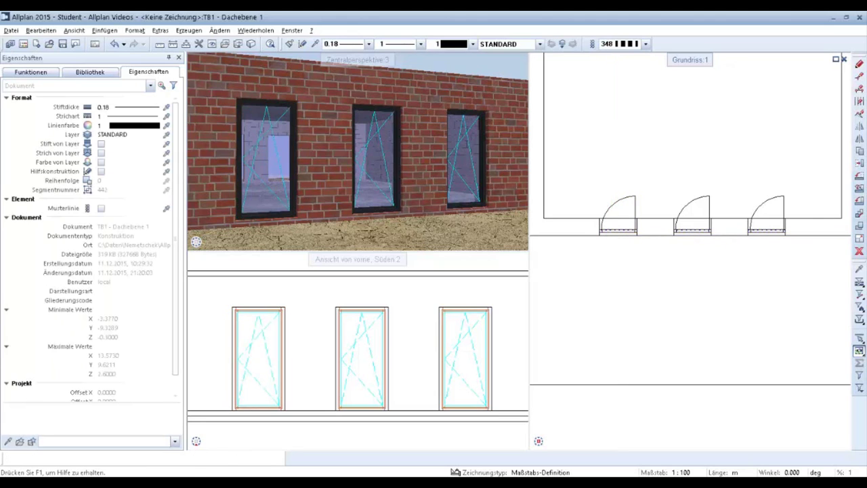
{"action": "key", "text": "Delete"}
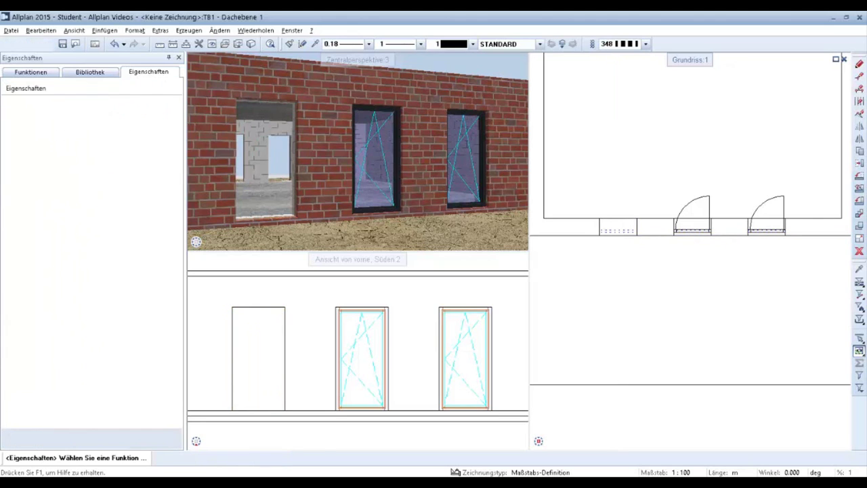
{"action": "left_click", "coordinate": [617, 230]}
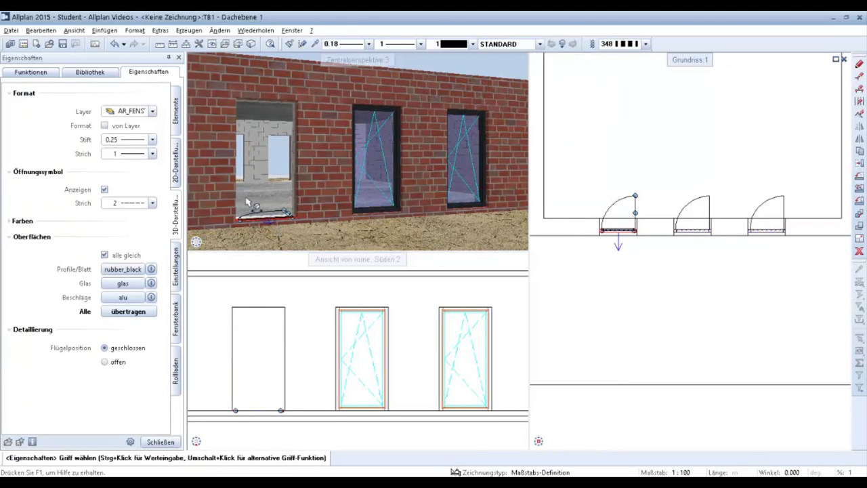
{"action": "left_click", "coordinate": [177, 120]}
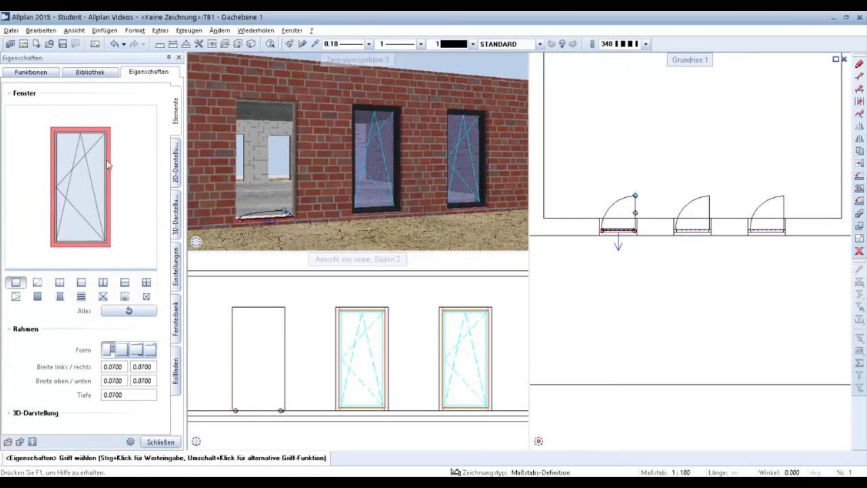
{"action": "left_click", "coordinate": [82, 187]}
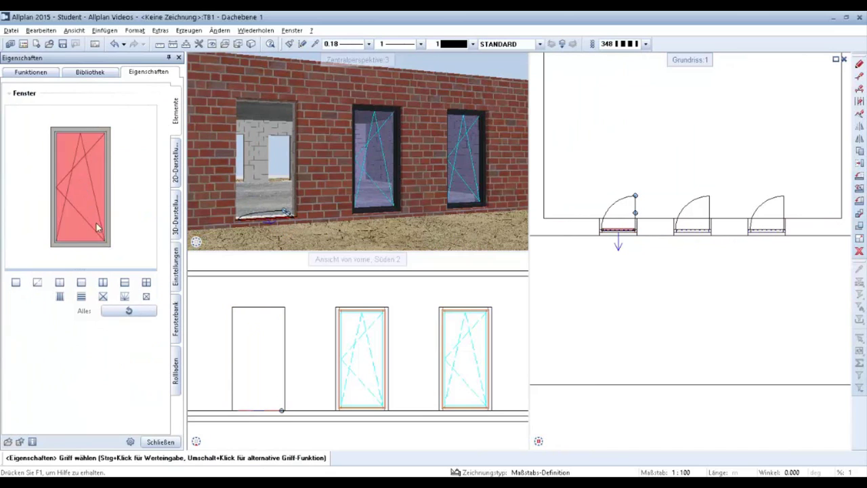
{"action": "left_click", "coordinate": [111, 285]}
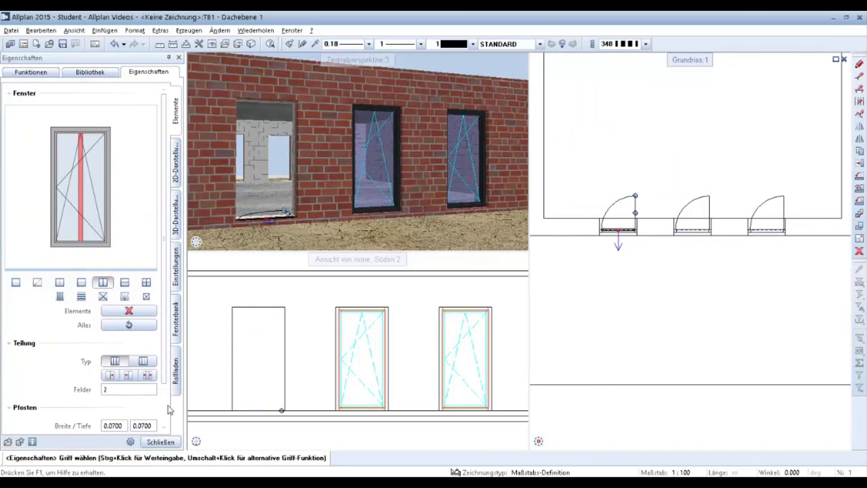
{"action": "left_click", "coordinate": [172, 443]}
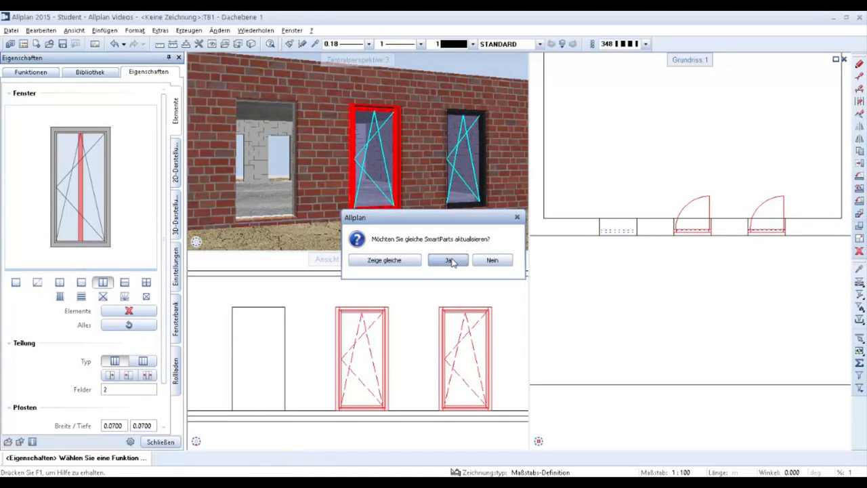
Confirm updating the identical SmartParts so all three windows get the centre mullion, and finish editing
{"action": "left_click", "coordinate": [450, 261]}
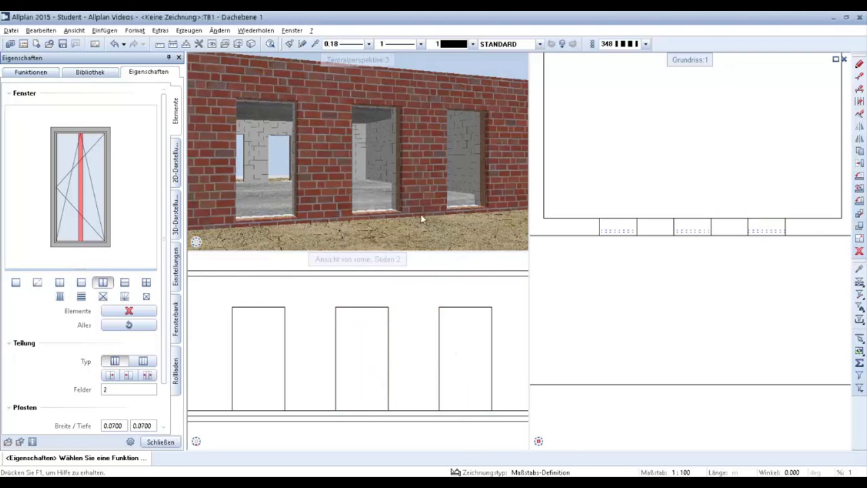
{"action": "key", "text": "Escape"}
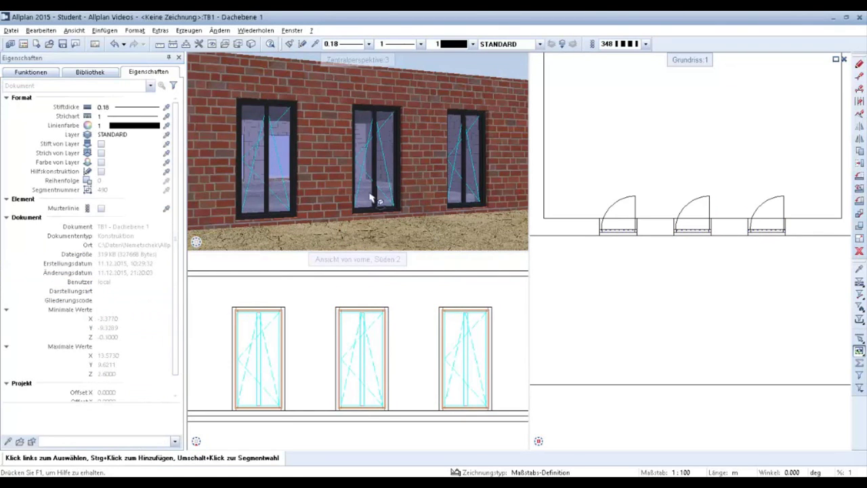